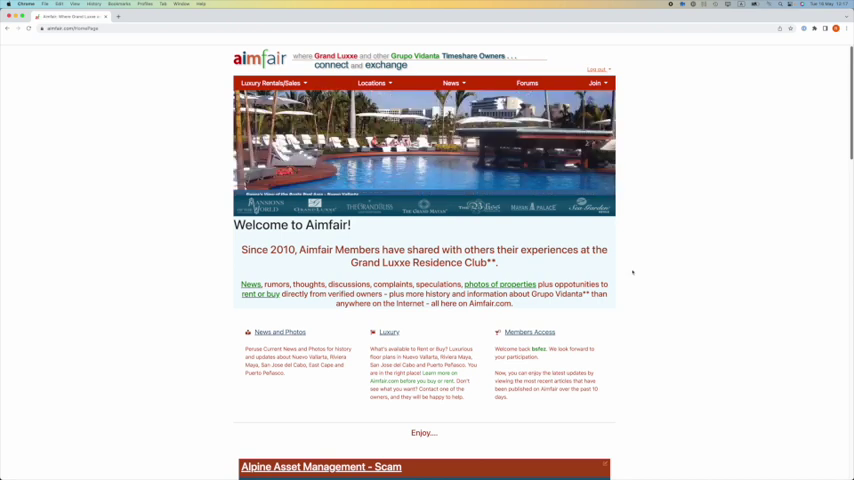
pyautogui.scroll(-10, 632, 272)
pyautogui.scroll(-10, 632, 272)
# List the file galleries, browse pages 4 and 5, and bring up To be removed.gif's actions on page 1
pyautogui.click(462, 457)
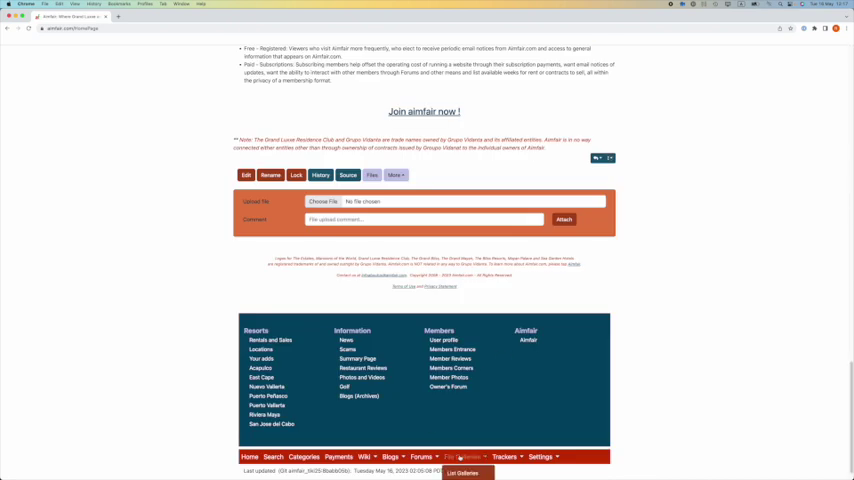
pyautogui.click(470, 467)
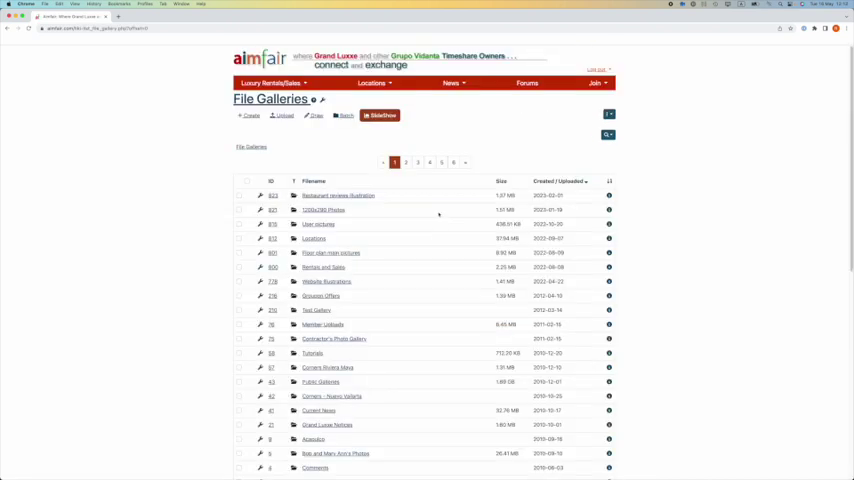
pyautogui.scroll(-1, 399, 436)
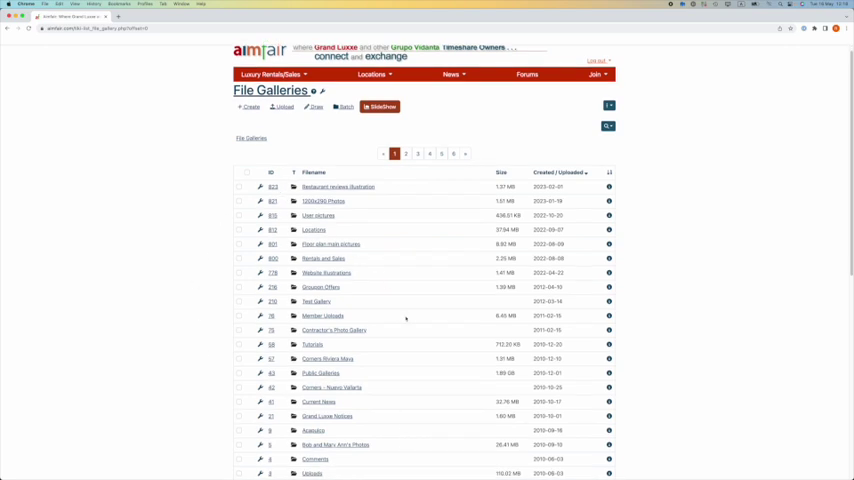
pyautogui.scroll(-5, 419, 330)
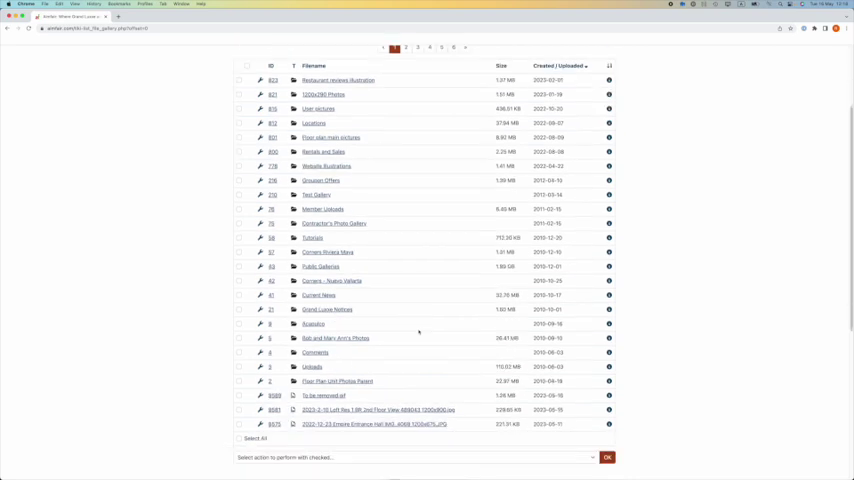
pyautogui.scroll(-5, 419, 330)
pyautogui.click(429, 203)
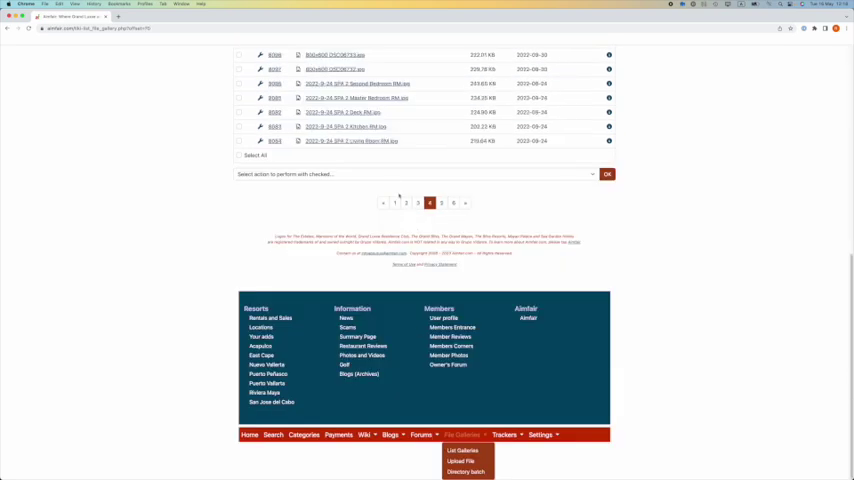
pyautogui.click(441, 204)
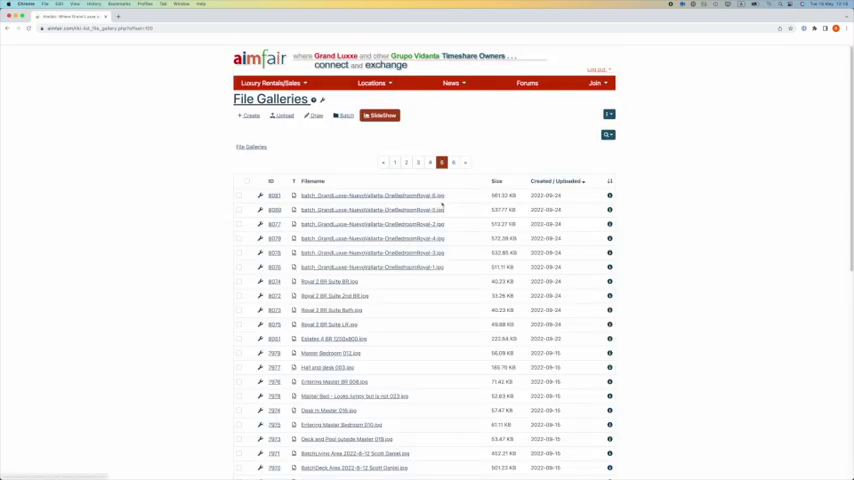
pyautogui.scroll(-3, 416, 214)
pyautogui.scroll(-5, 416, 214)
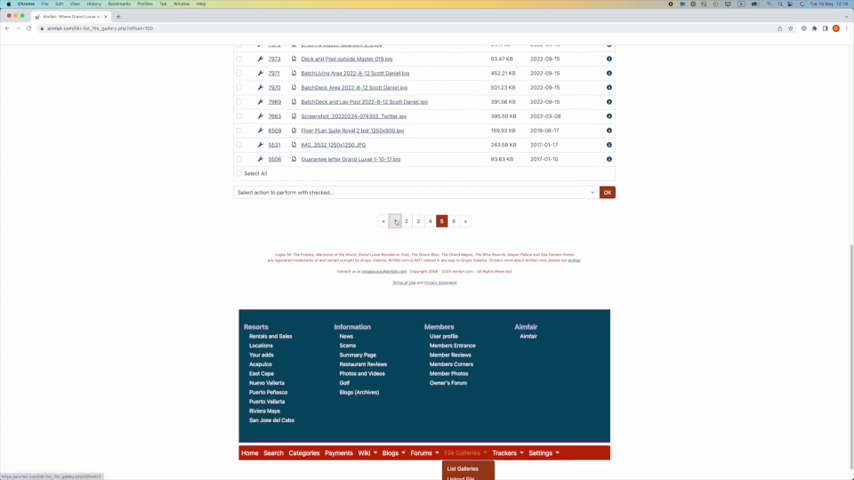
pyautogui.click(396, 220)
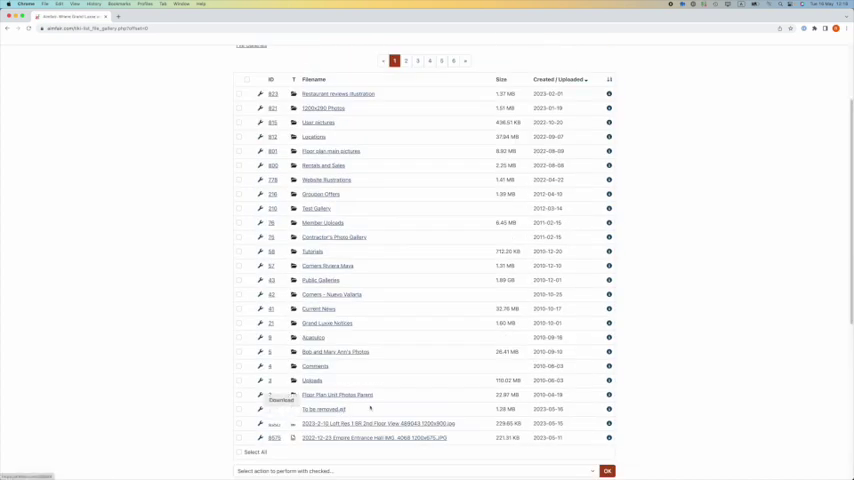
pyautogui.click(260, 409)
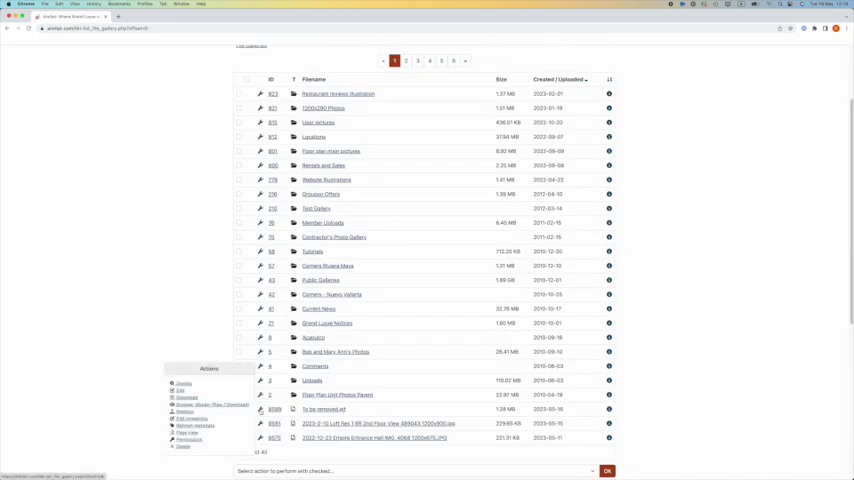
# Delete To be removed.gif and confirm the deletion
pyautogui.click(182, 446)
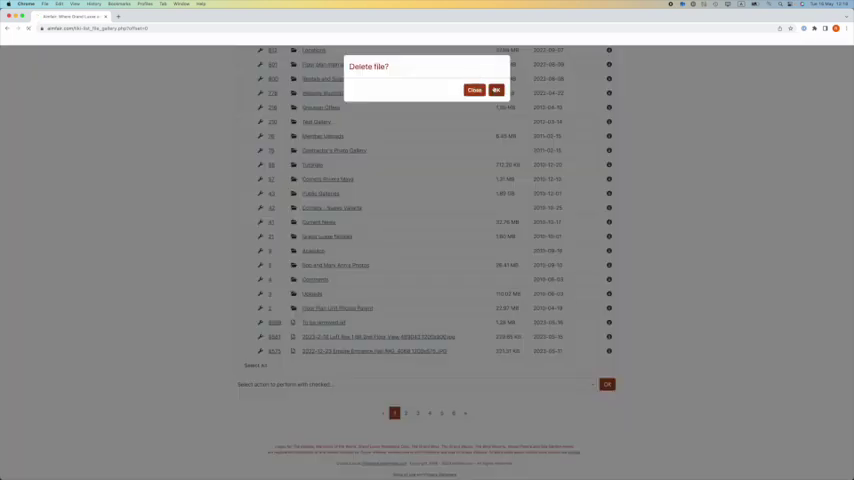
pyautogui.press('Return')
pyautogui.scroll(-10, 362, 232)
pyautogui.scroll(5, 291, 200)
pyautogui.scroll(2, 300, 170)
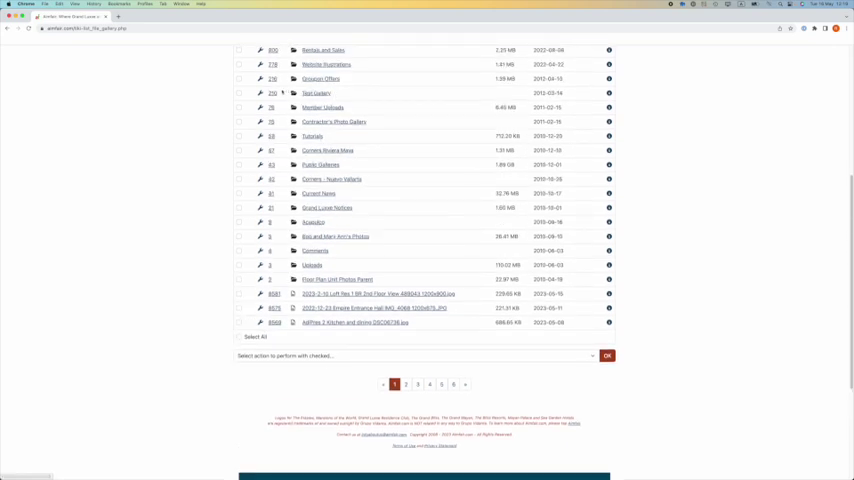
# Move the checked sample.png from the last page into Test Gallery
pyautogui.click(453, 384)
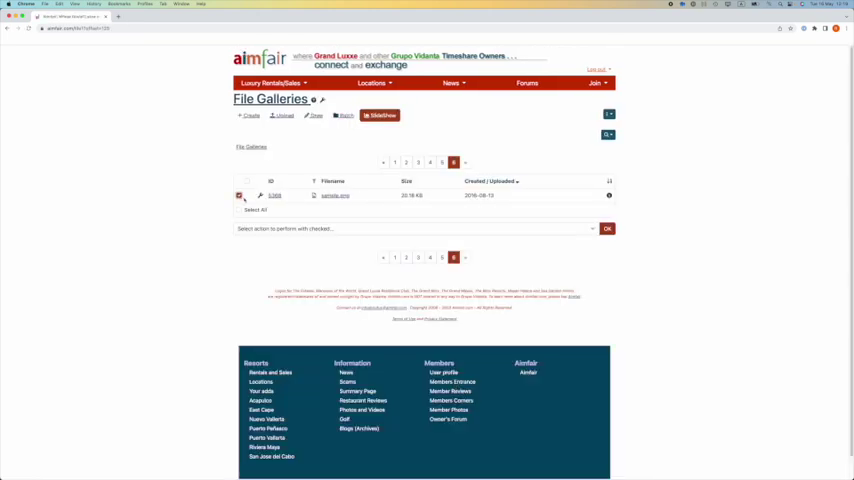
pyautogui.click(300, 229)
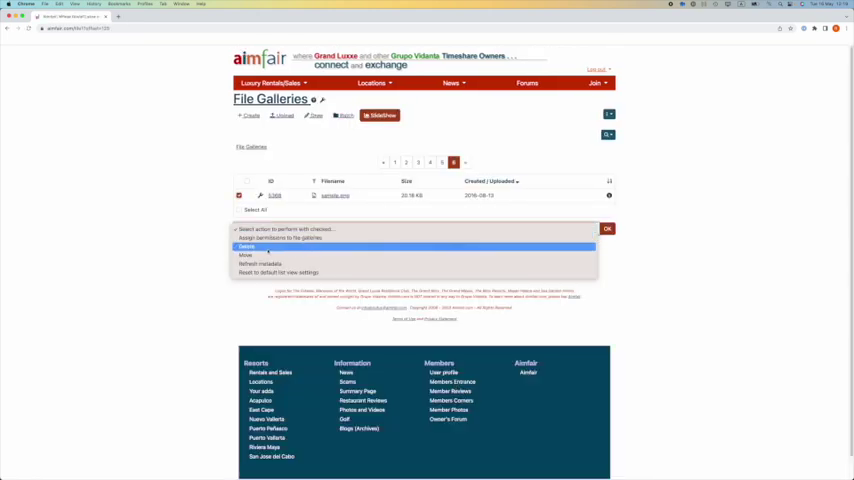
pyautogui.click(267, 254)
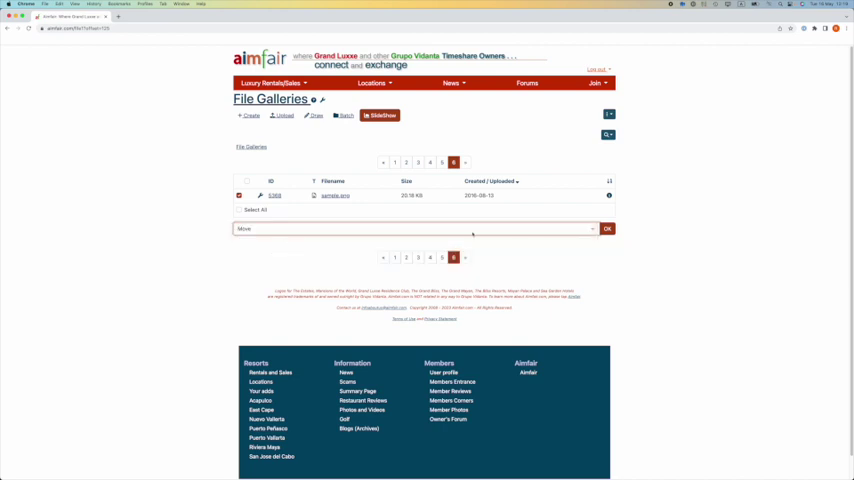
pyautogui.click(607, 229)
pyautogui.click(420, 259)
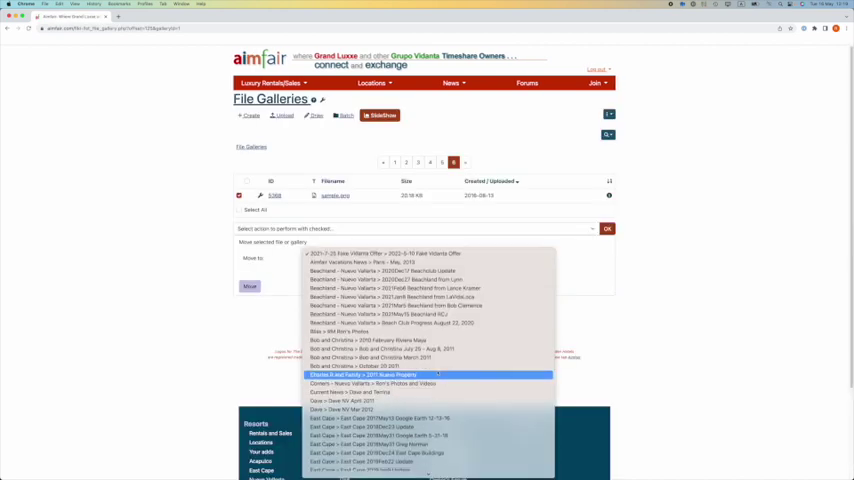
pyautogui.scroll(5, 438, 372)
pyautogui.scroll(5, 438, 372)
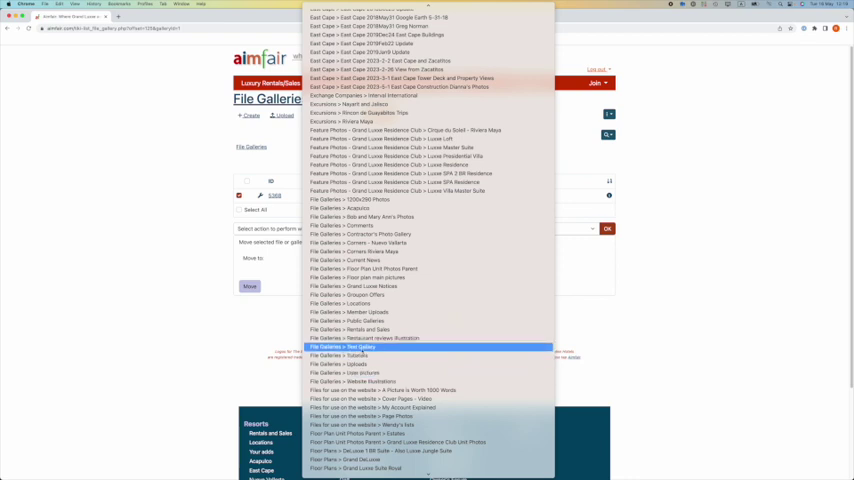
pyautogui.click(352, 346)
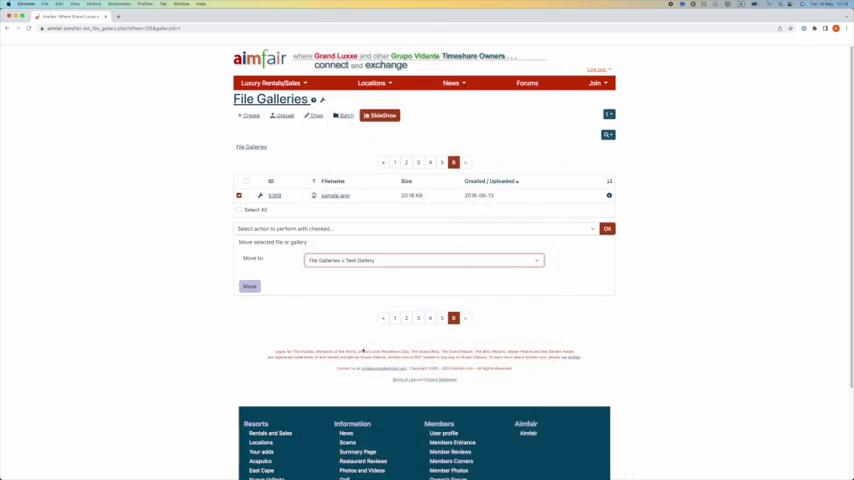
pyautogui.click(250, 286)
# Confirm Test Gallery holds sample.png, then open the Tutorials gallery's Properties
pyautogui.click(251, 189)
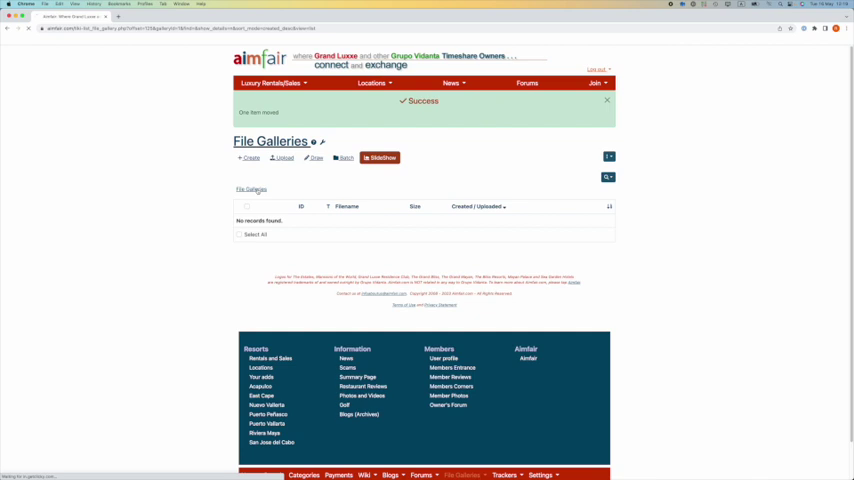
pyautogui.click(320, 312)
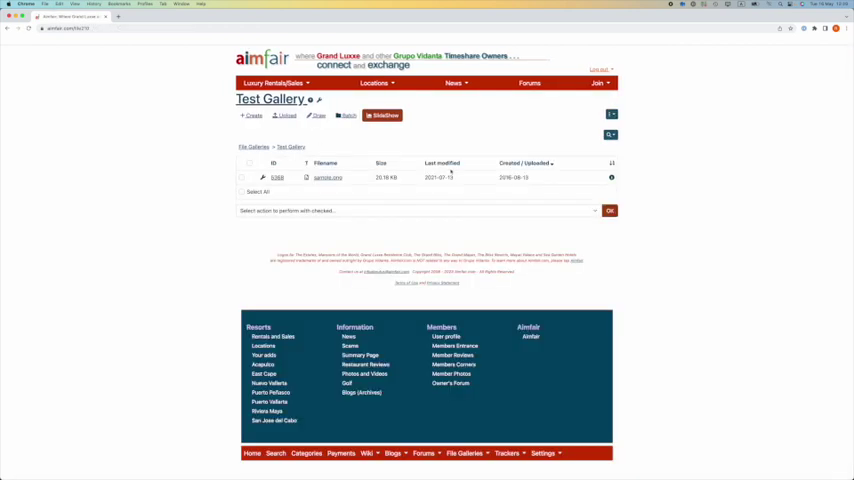
pyautogui.click(253, 147)
pyautogui.scroll(-1, 260, 330)
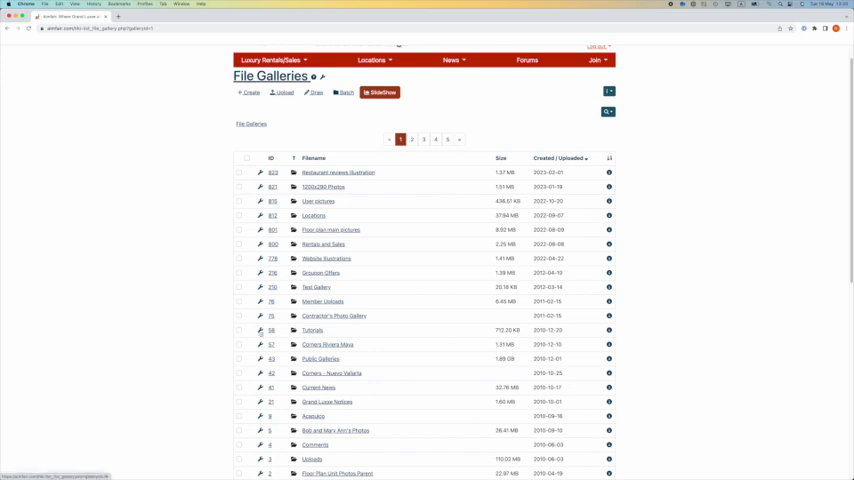
pyautogui.click(260, 330)
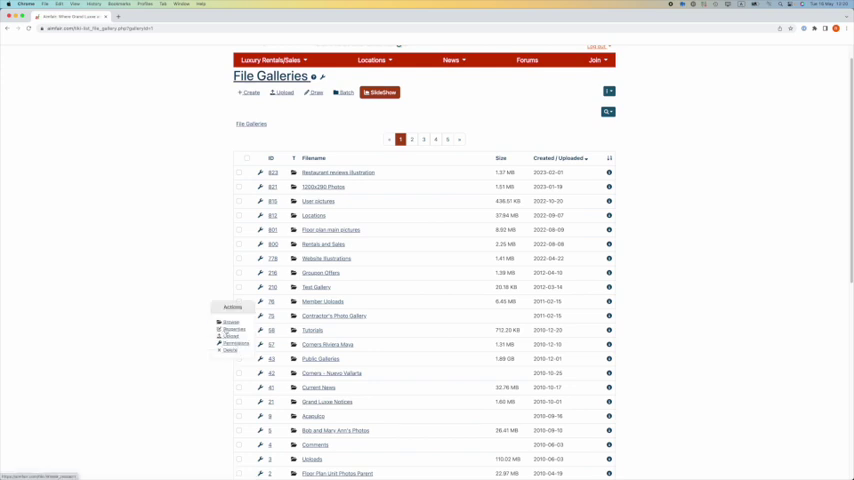
pyautogui.click(234, 333)
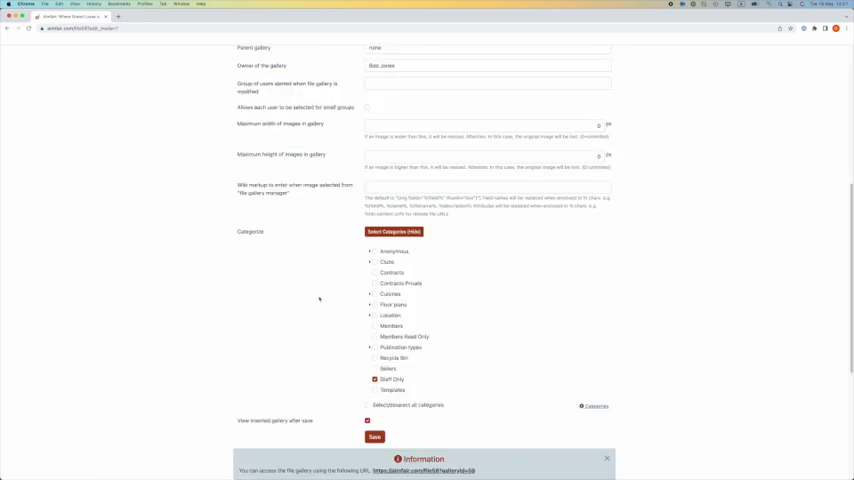